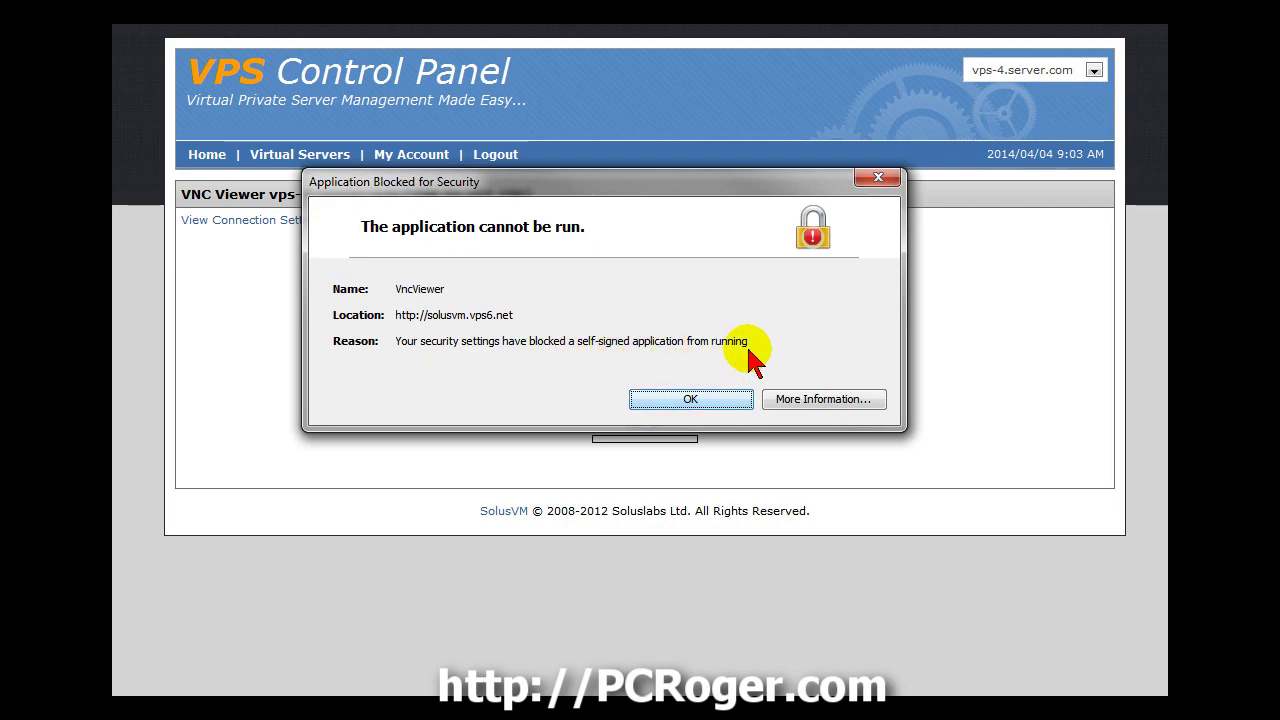
Dismiss the Java block notice after viewing its details, then open All Control Panel Items.
click(832, 408)
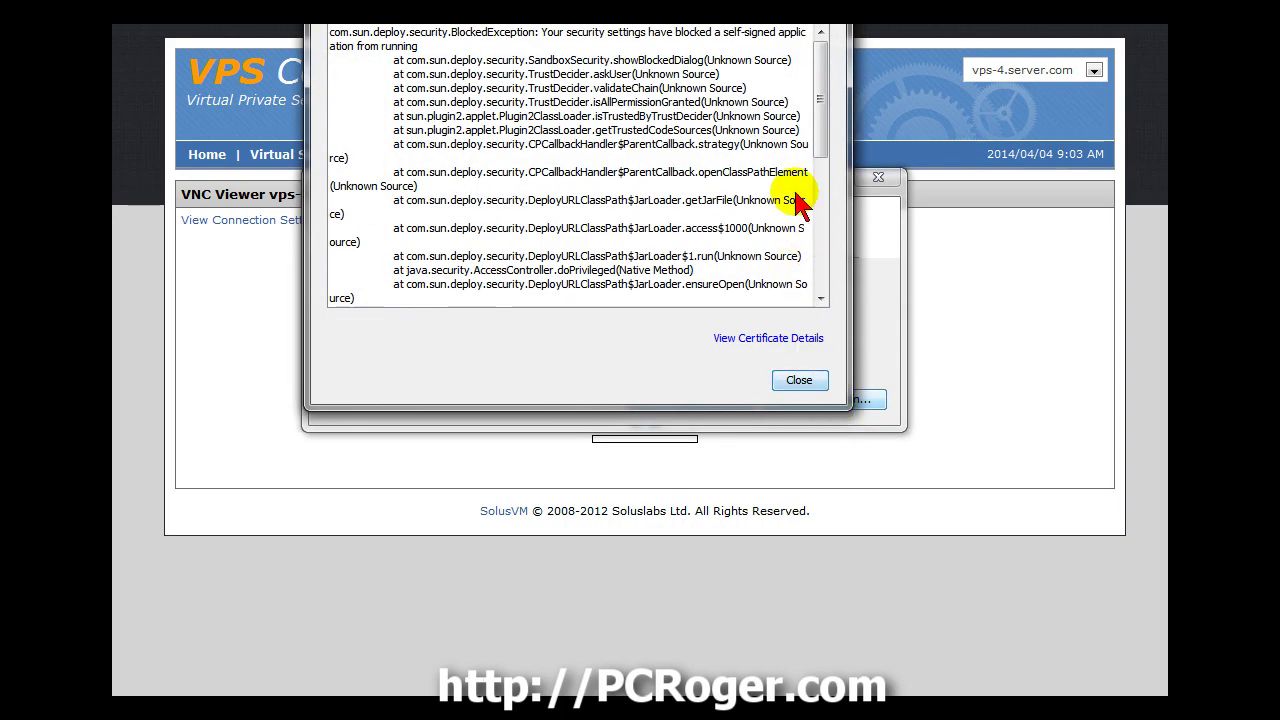
click(798, 385)
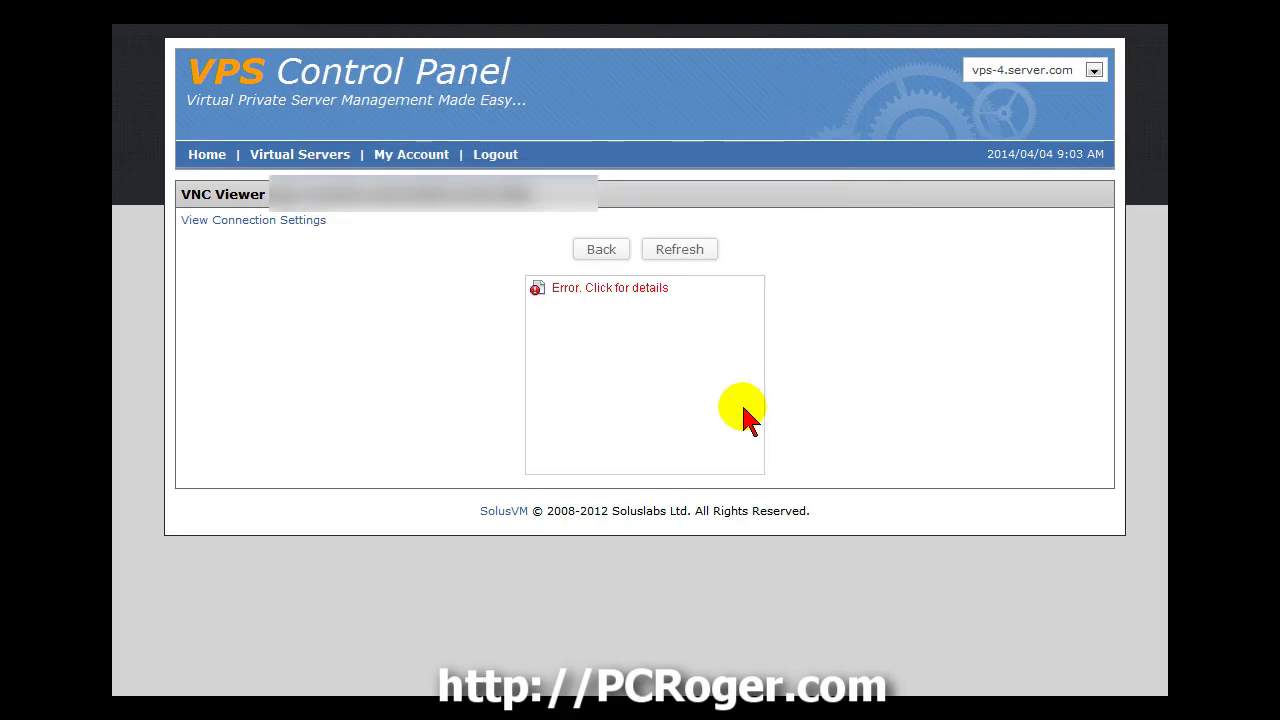
click(748, 410)
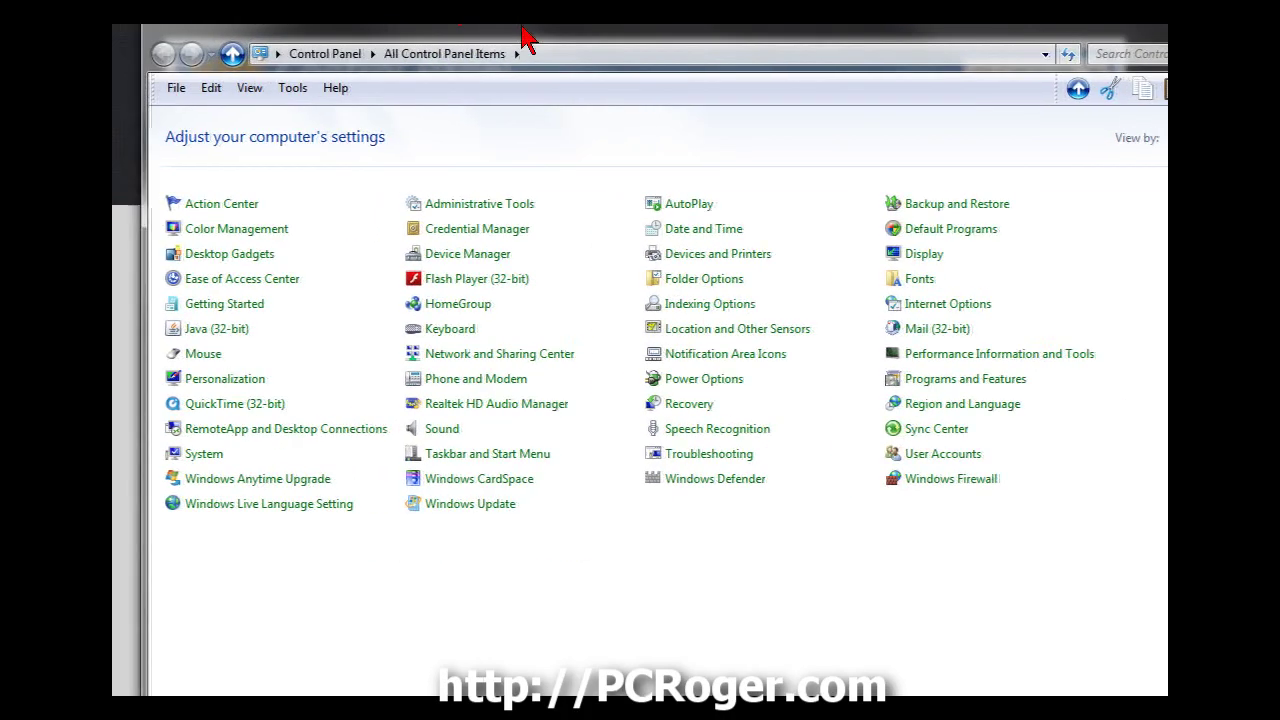
click(200, 335)
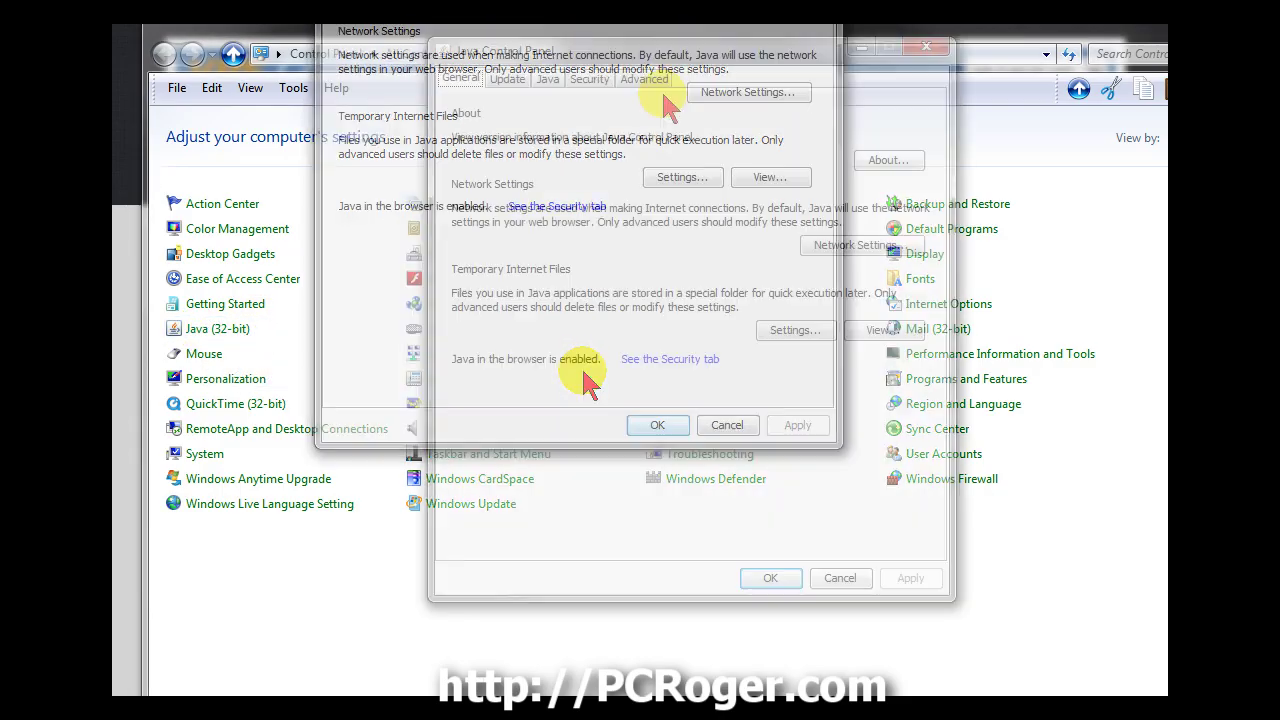
click(589, 80)
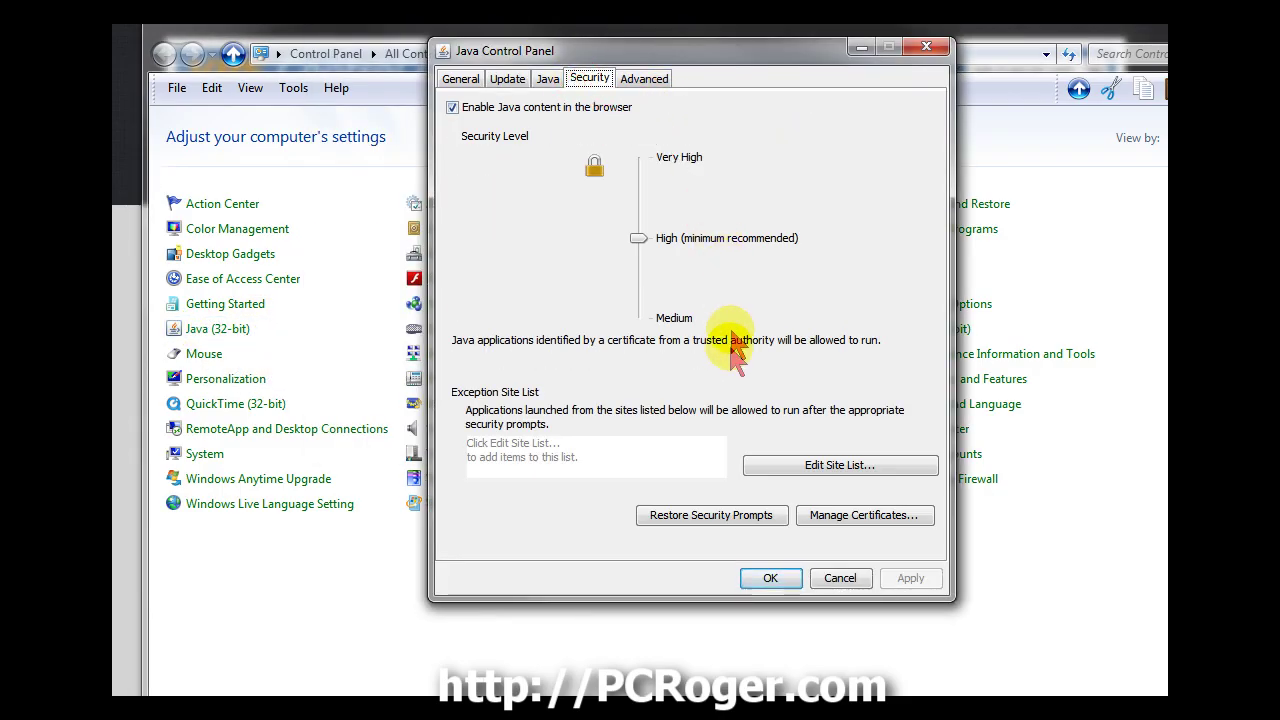
click(797, 478)
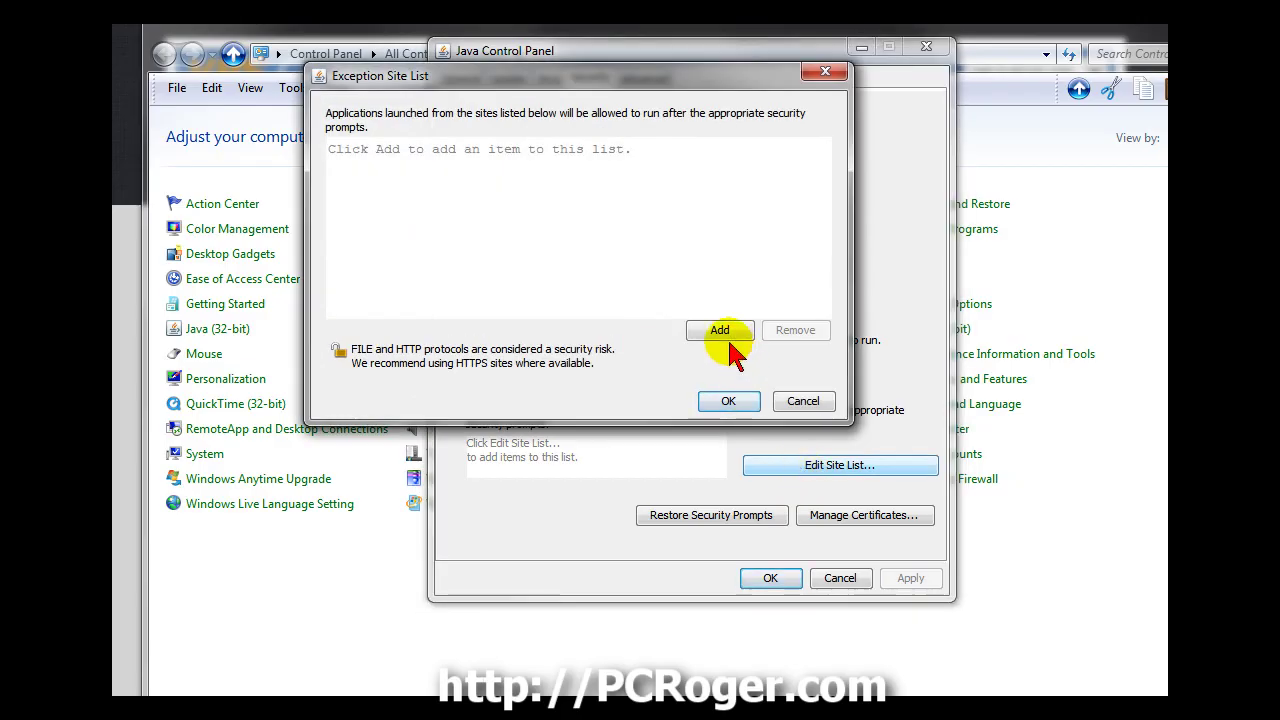
click(722, 333)
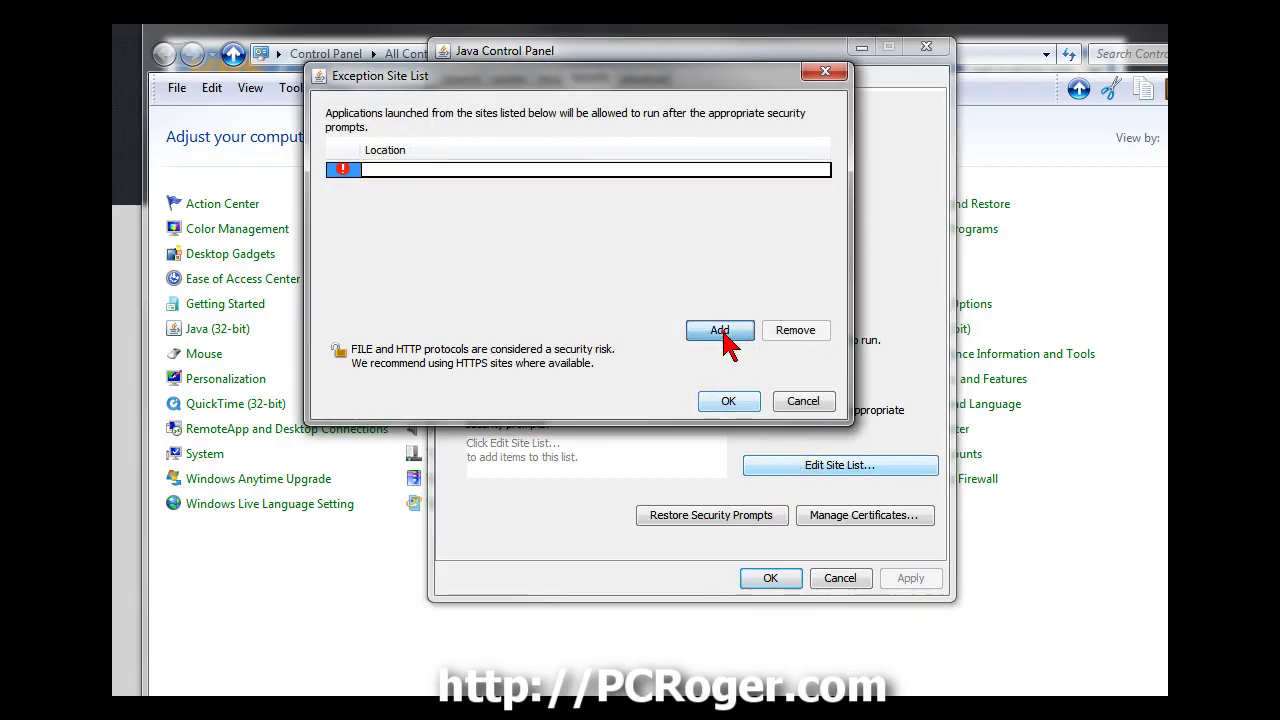
click(426, 172)
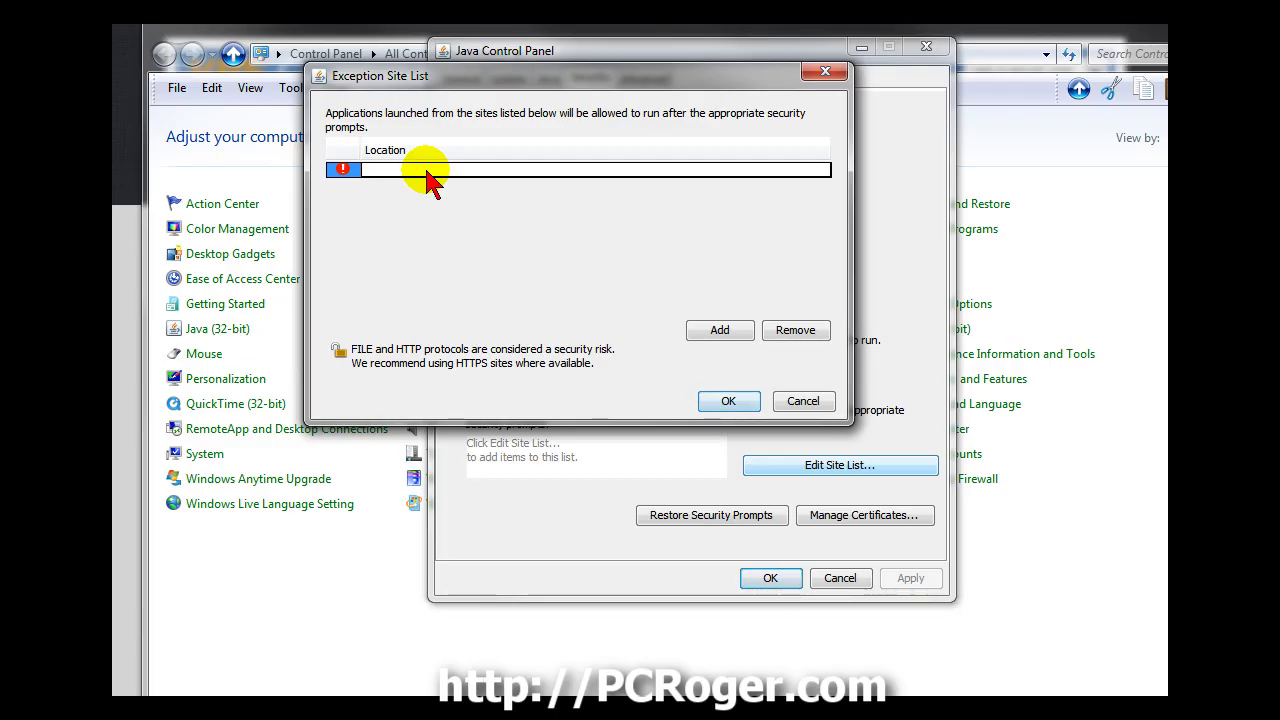
text(http:)
text(//)
text(solusvm.vps6.net)
Accept the HTTP site warning, save the exception list, and close Java Control Panel.
click(712, 330)
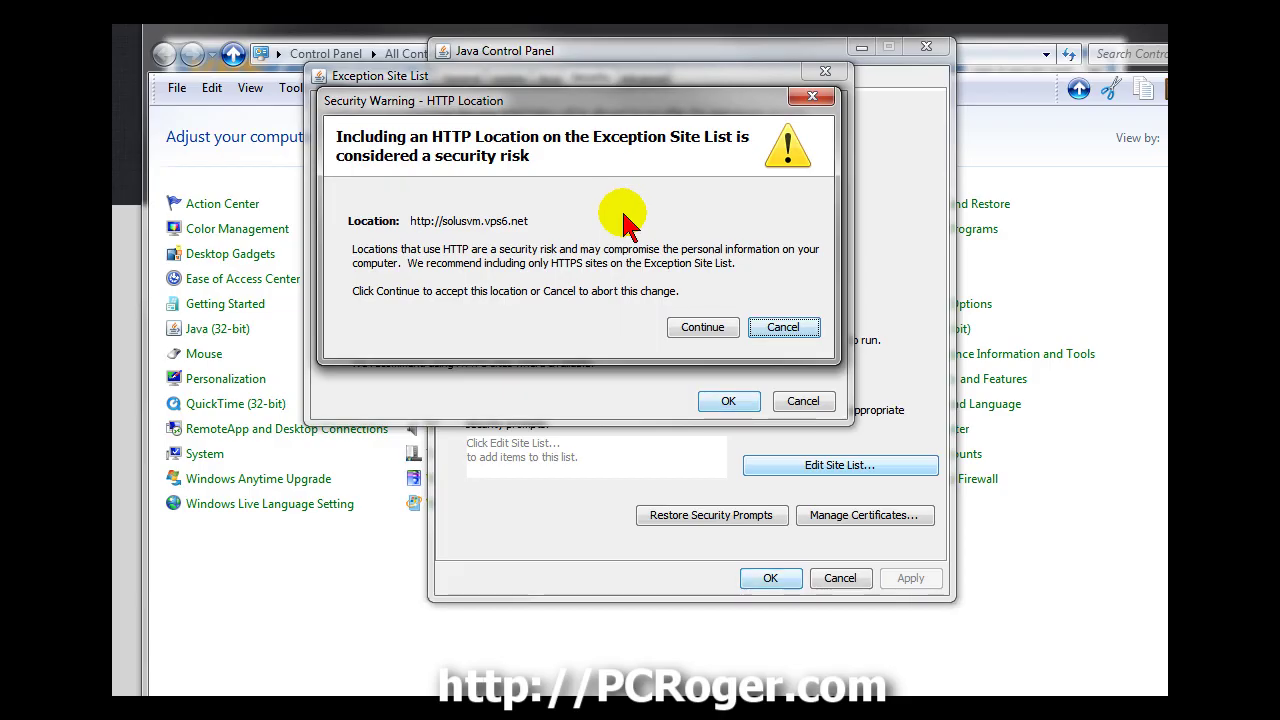
click(718, 327)
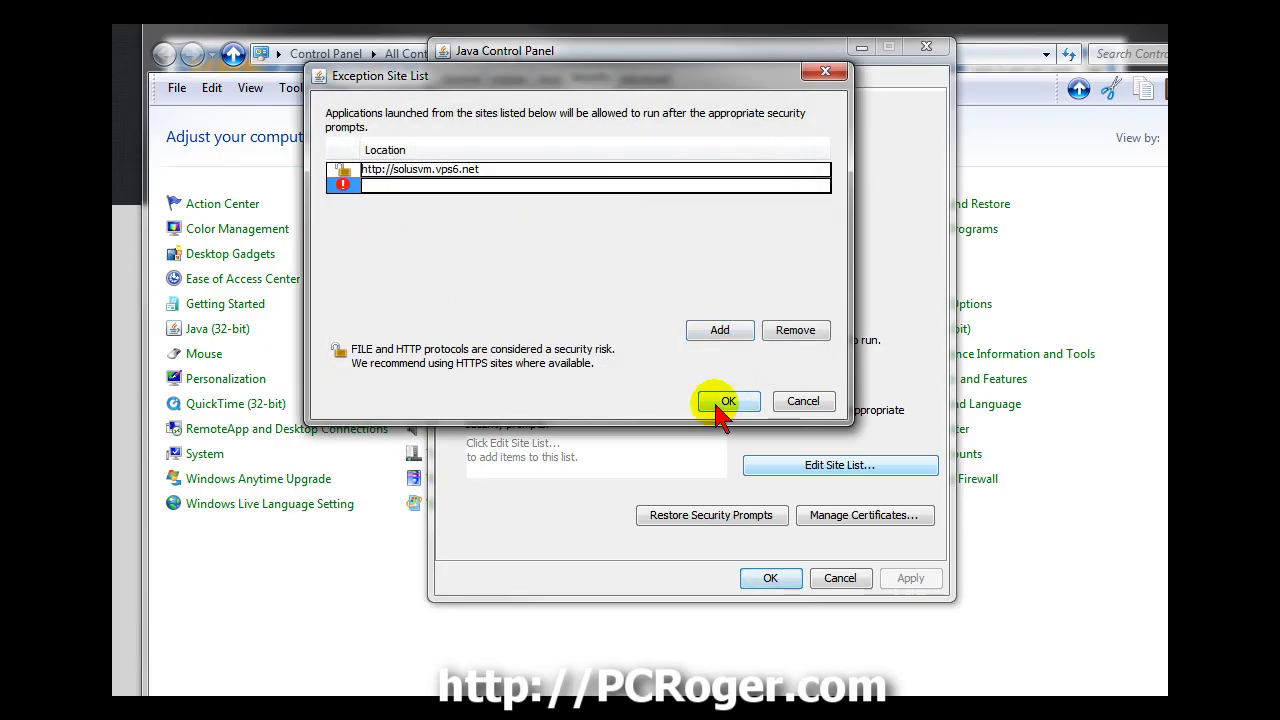
click(722, 403)
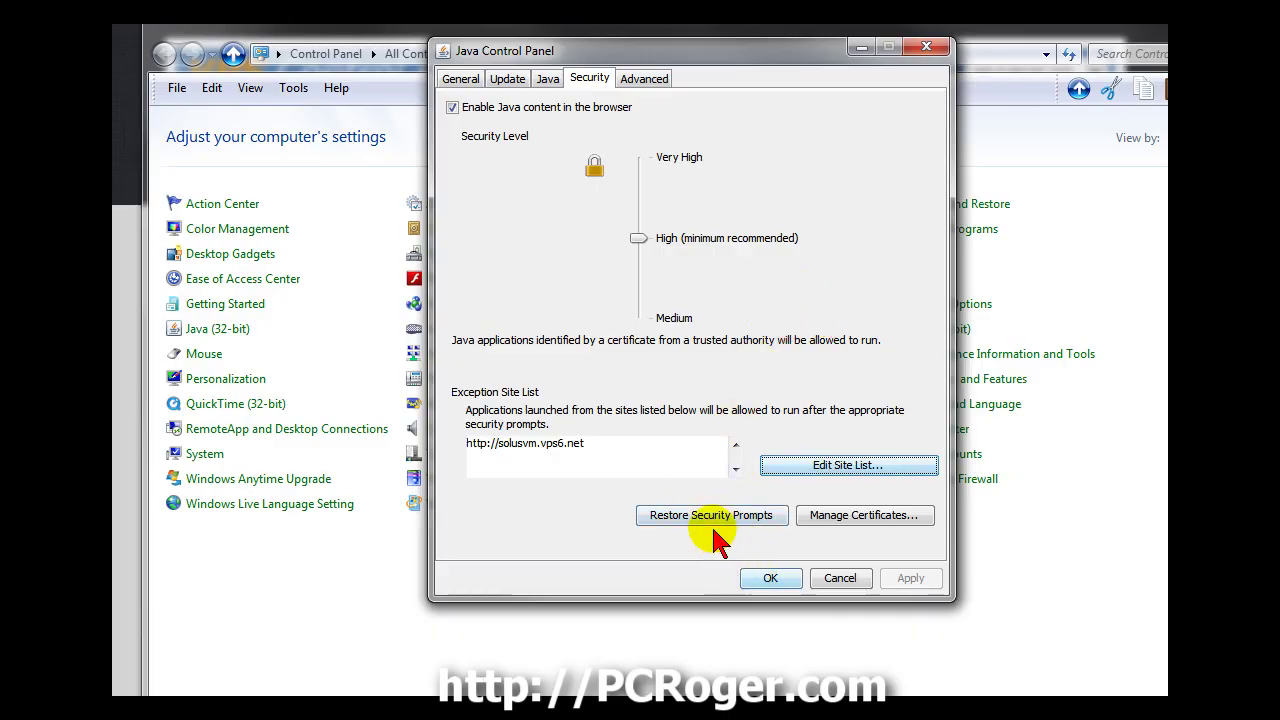
click(765, 578)
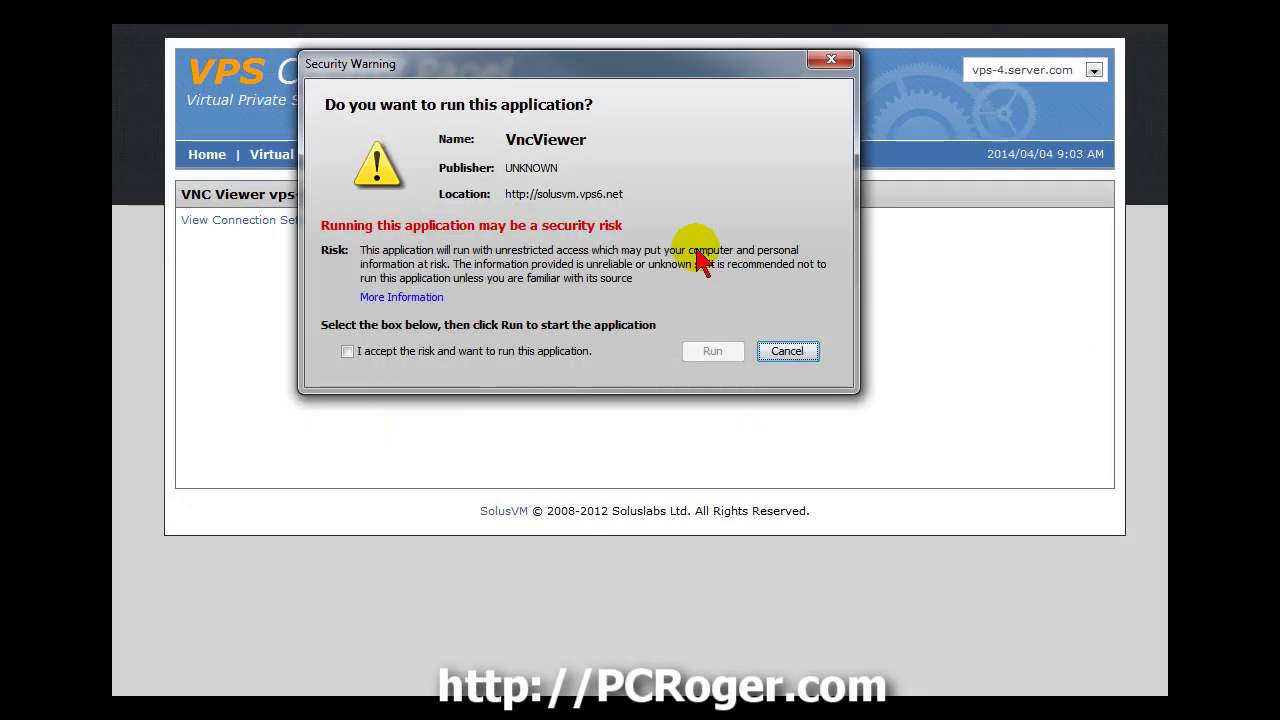
Tick 'I accept the risk and want to run this application' and run VncViewer.
drag(644, 67, 640, 101)
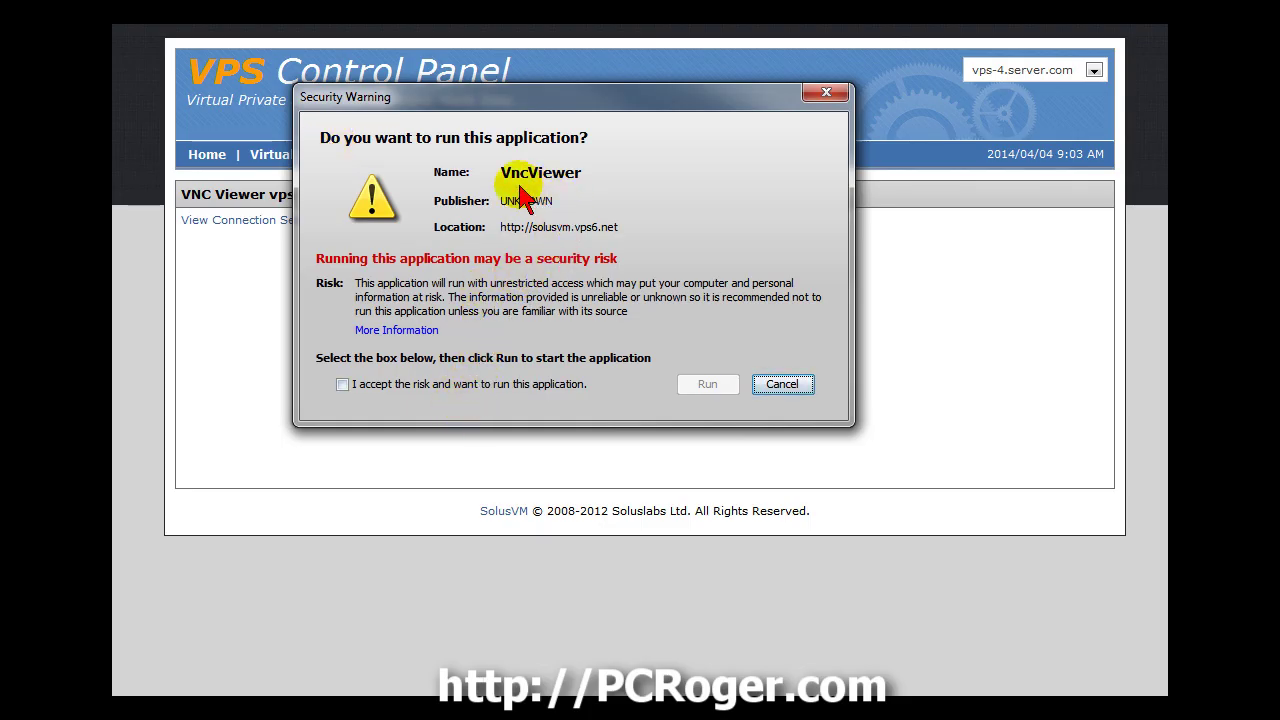
click(343, 386)
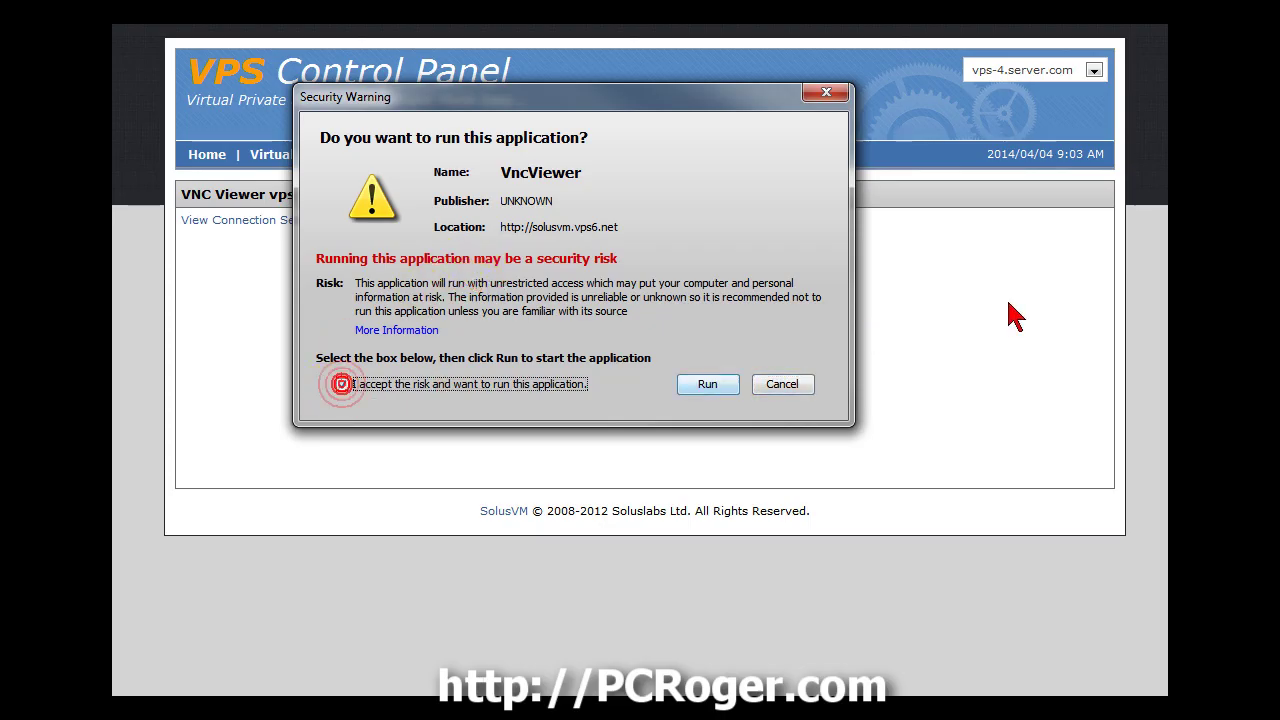
click(720, 386)
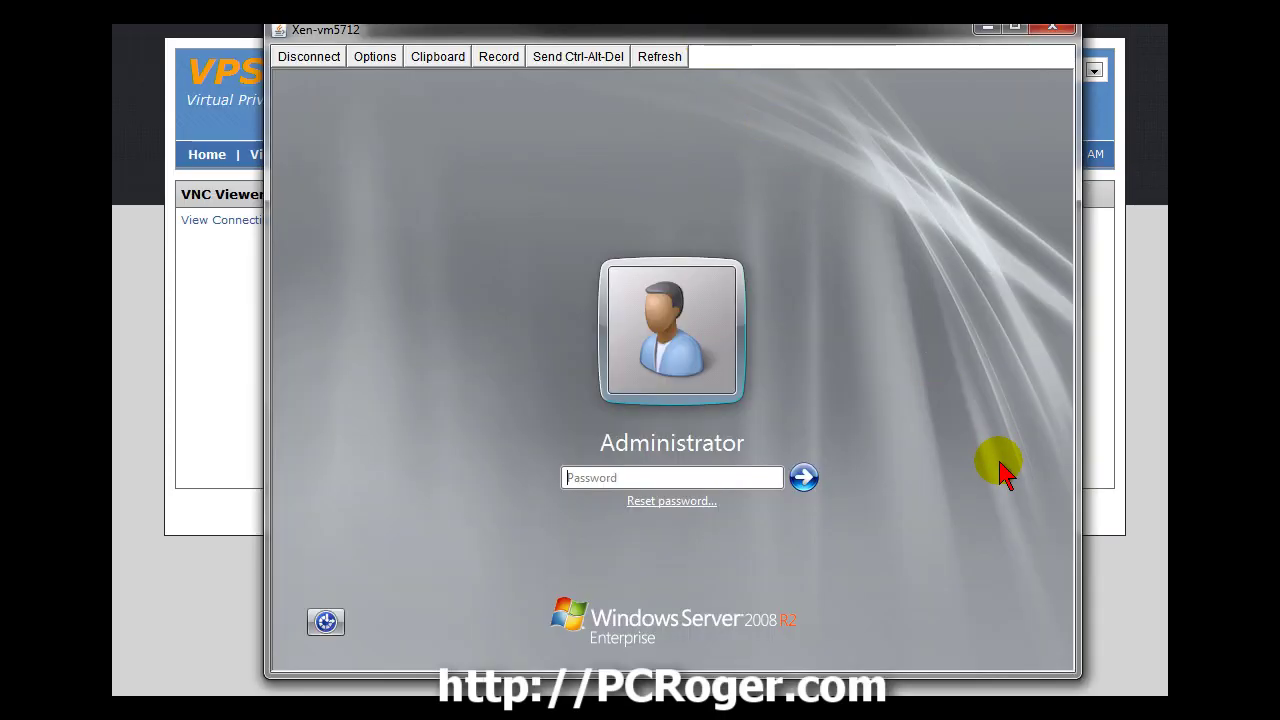